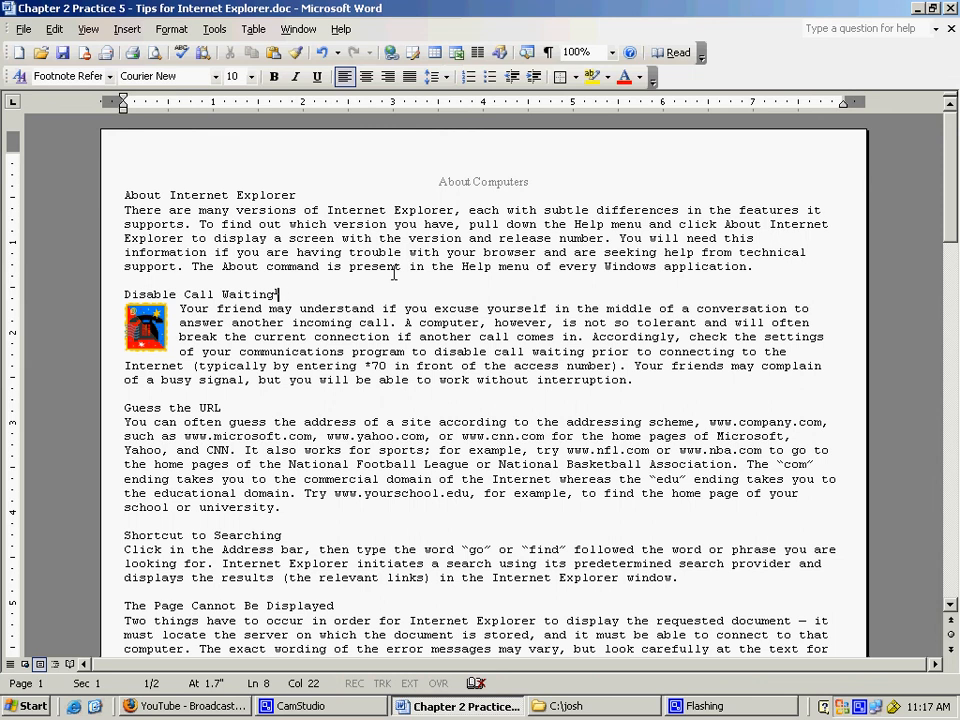
# Step: Insert five blank lines between the Disable Call Waiting paragraph and the Guess the URL heading, and place the cursor among them
pyautogui.scroll(-1, 424, 340)
pyautogui.scroll(-4, 424, 340)
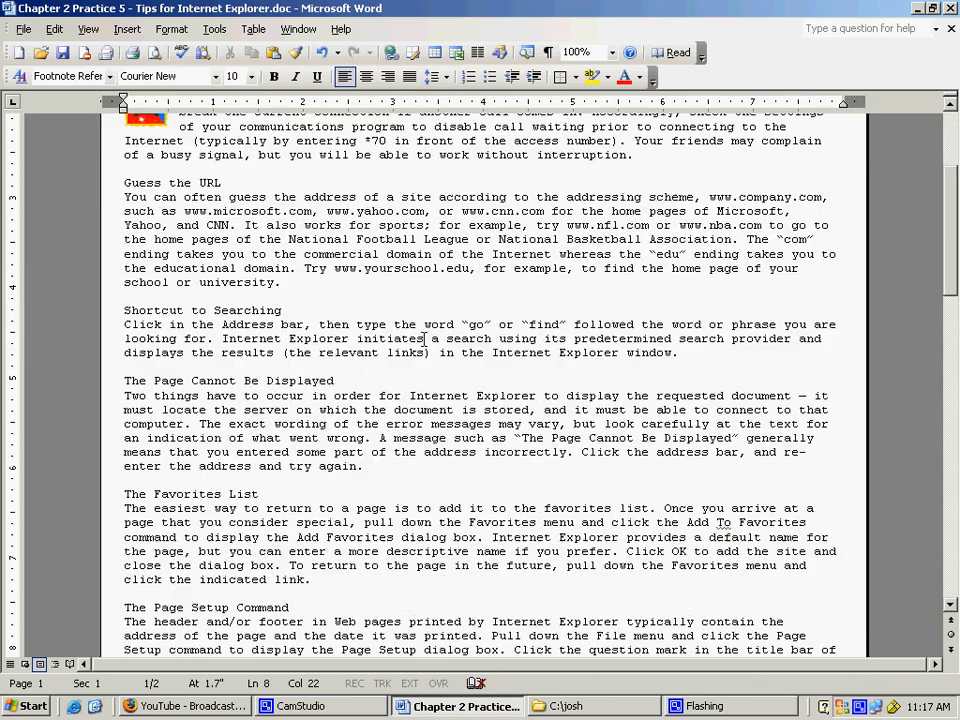
pyautogui.scroll(-4, 426, 338)
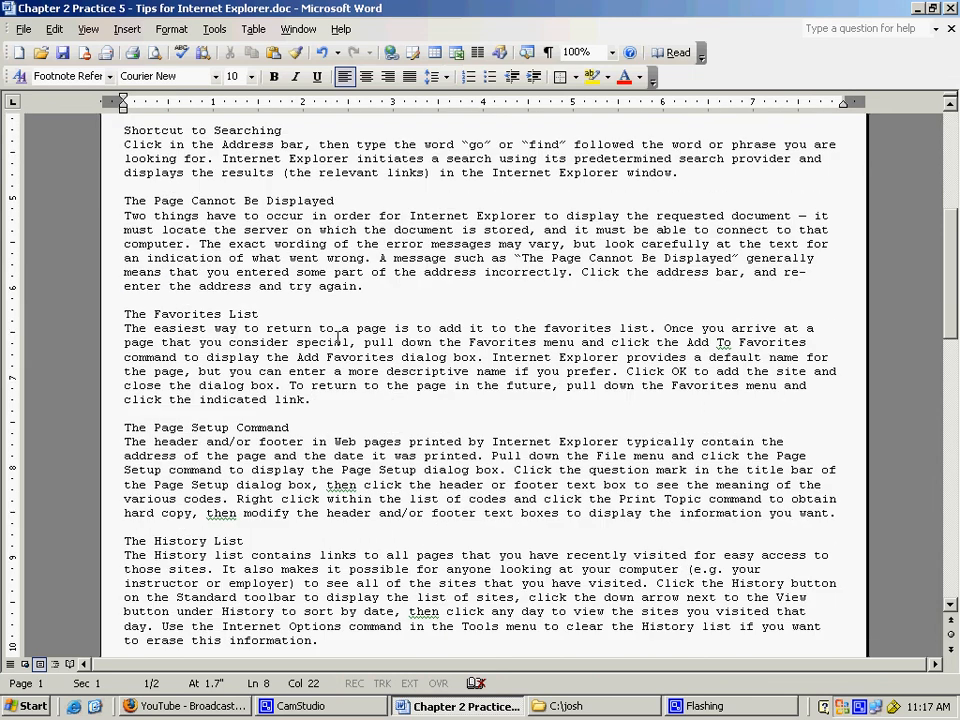
pyautogui.scroll(6, 216, 363)
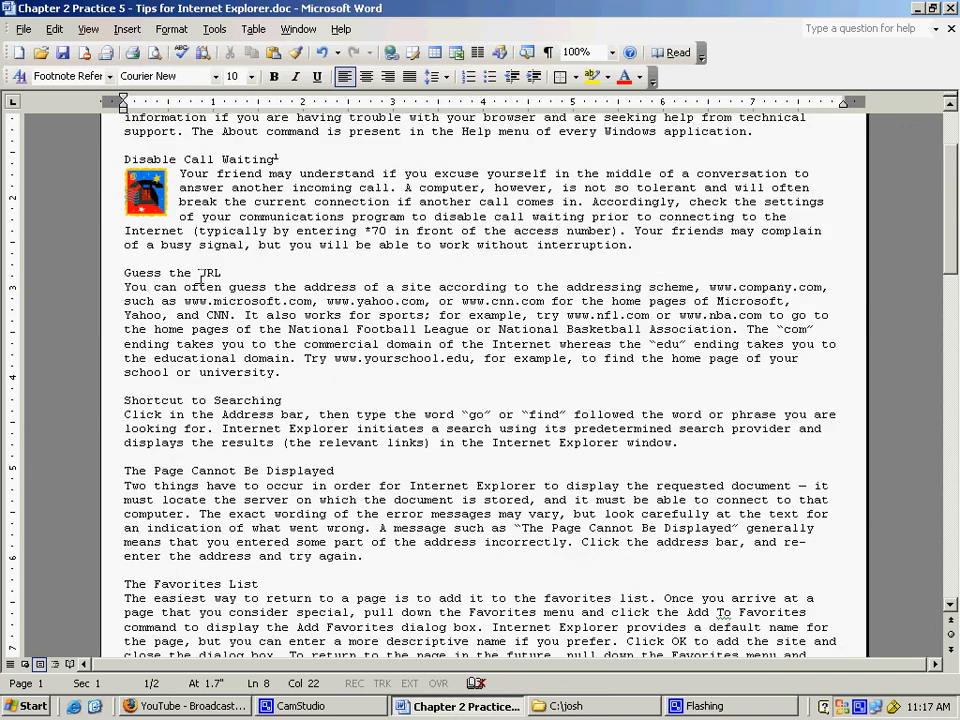
pyautogui.click(206, 258)
pyautogui.press('Return')
pyautogui.press('Return')
pyautogui.press('Return')
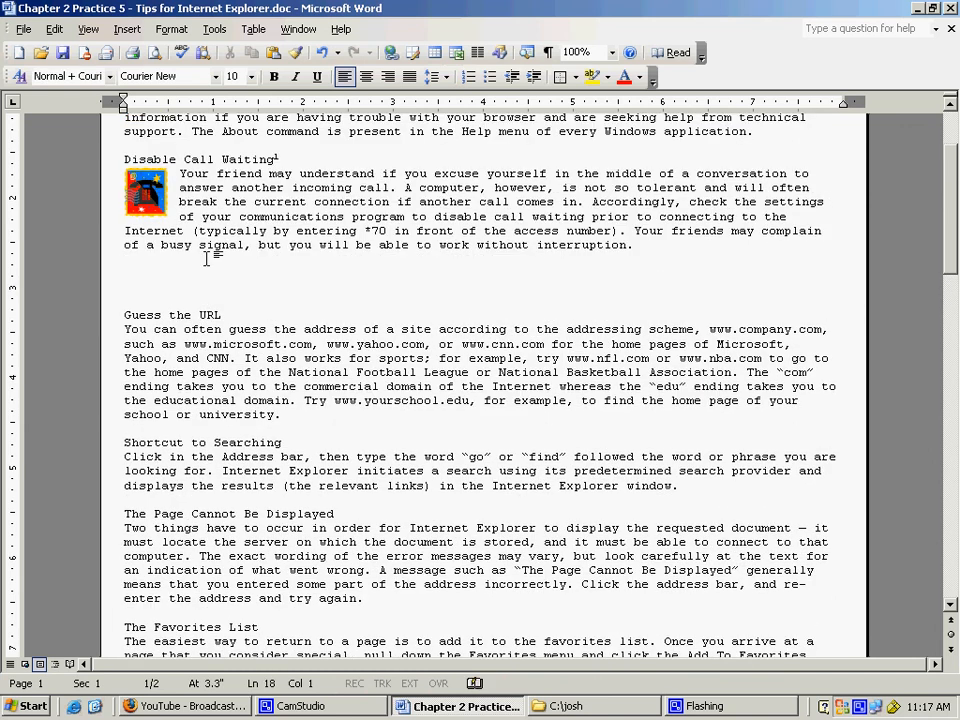
pyautogui.press('Return')
pyautogui.press('Return')
pyautogui.press('Up')
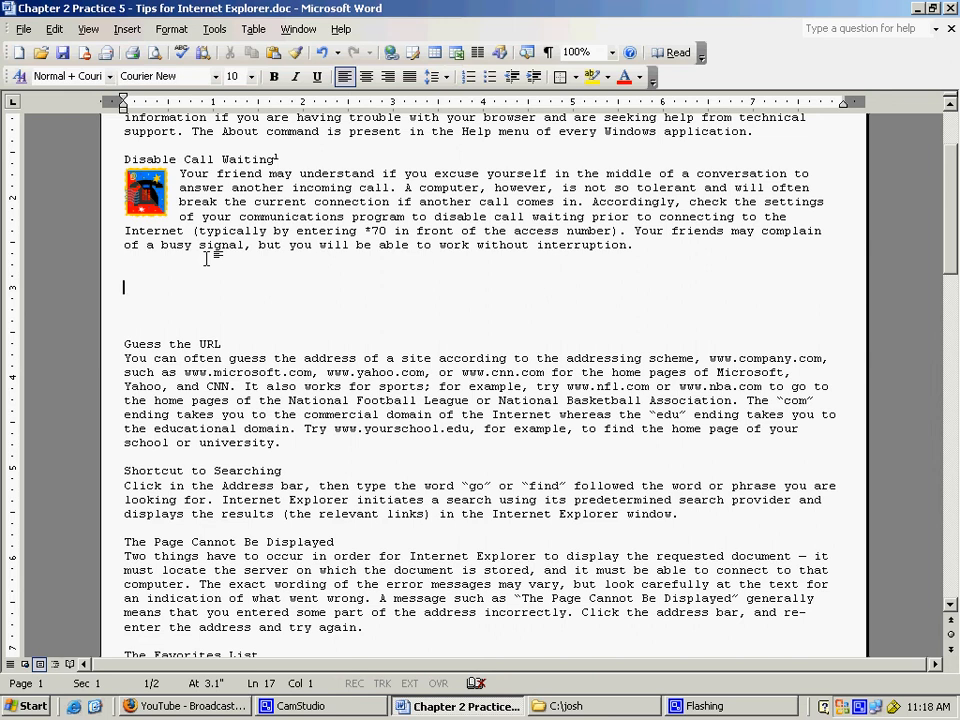
# Step: Enter "1) cats" as the first list line in the blank space and undo the automatic numbering
pyautogui.write('1) cats')
pyautogui.press('Return')
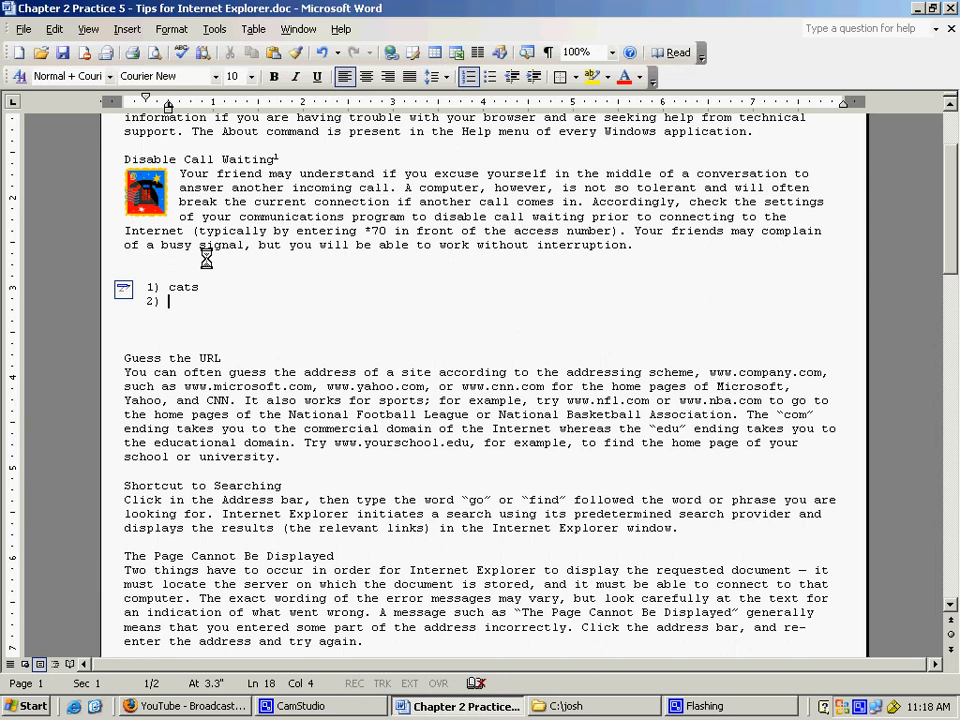
pyautogui.click(56, 33)
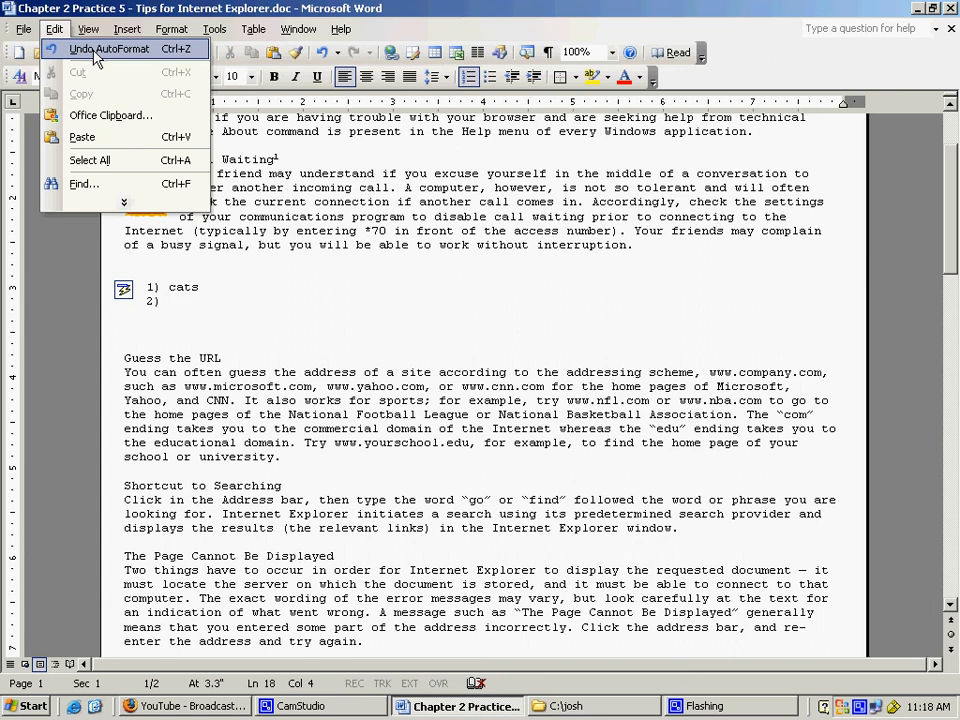
pyautogui.click(97, 57)
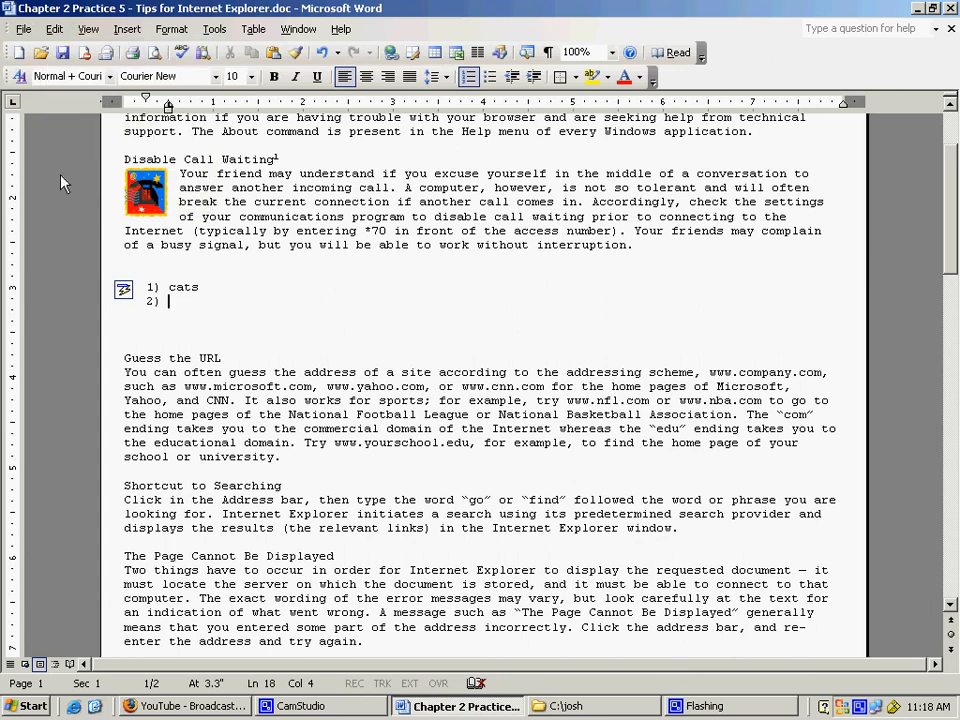
pyautogui.click(141, 297)
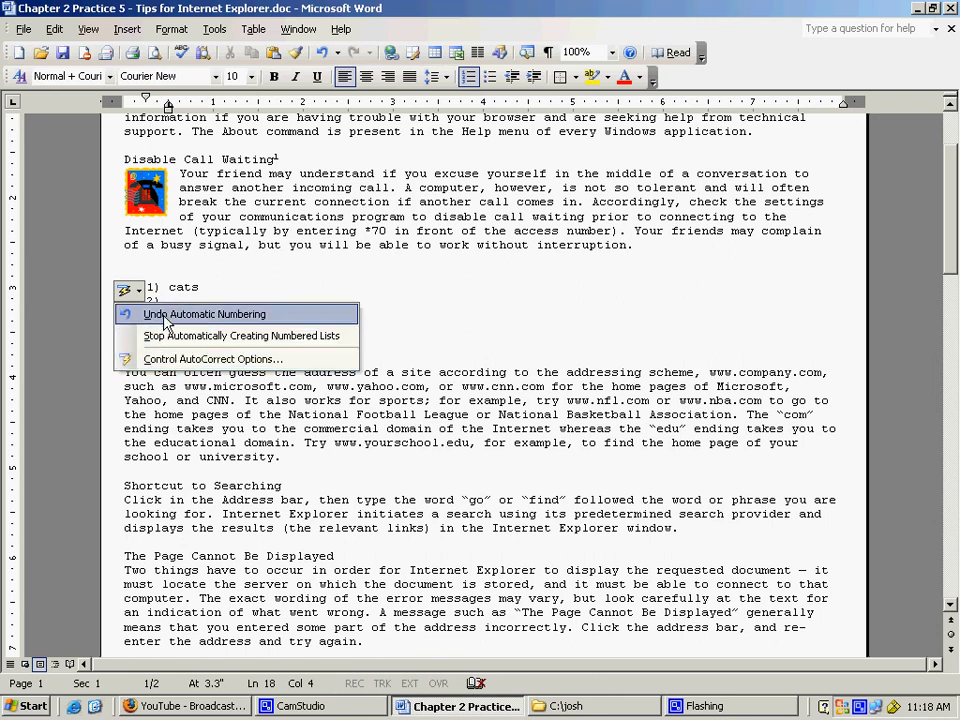
pyautogui.click(166, 316)
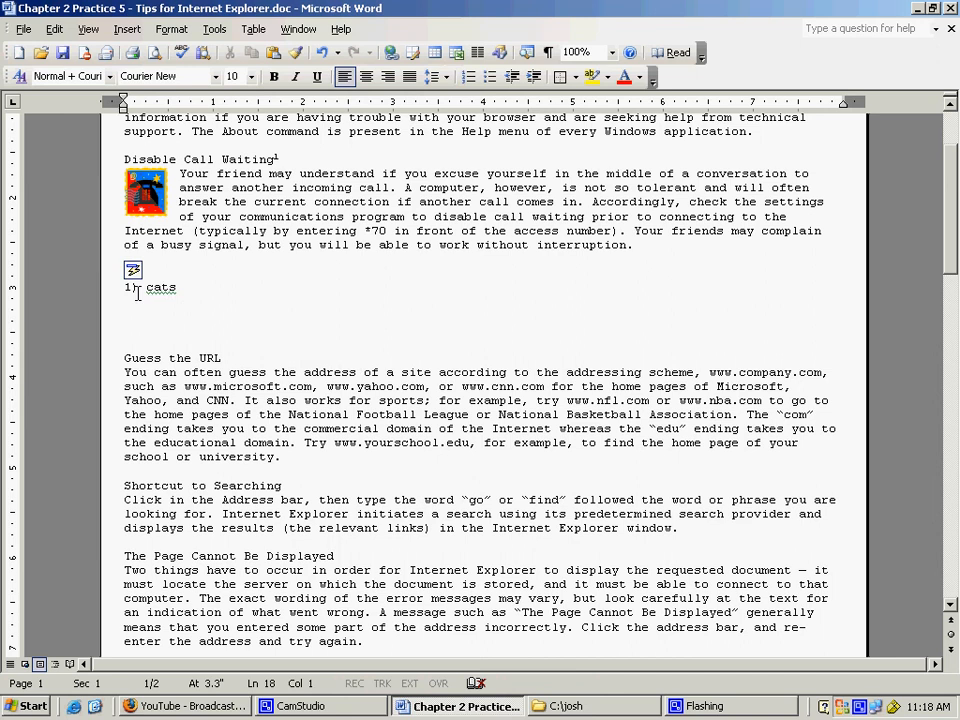
# Step: Add "2) dogs" and "3) birds" as manually numbered lines below the cats line, followed by a blank line
pyautogui.write('2)')
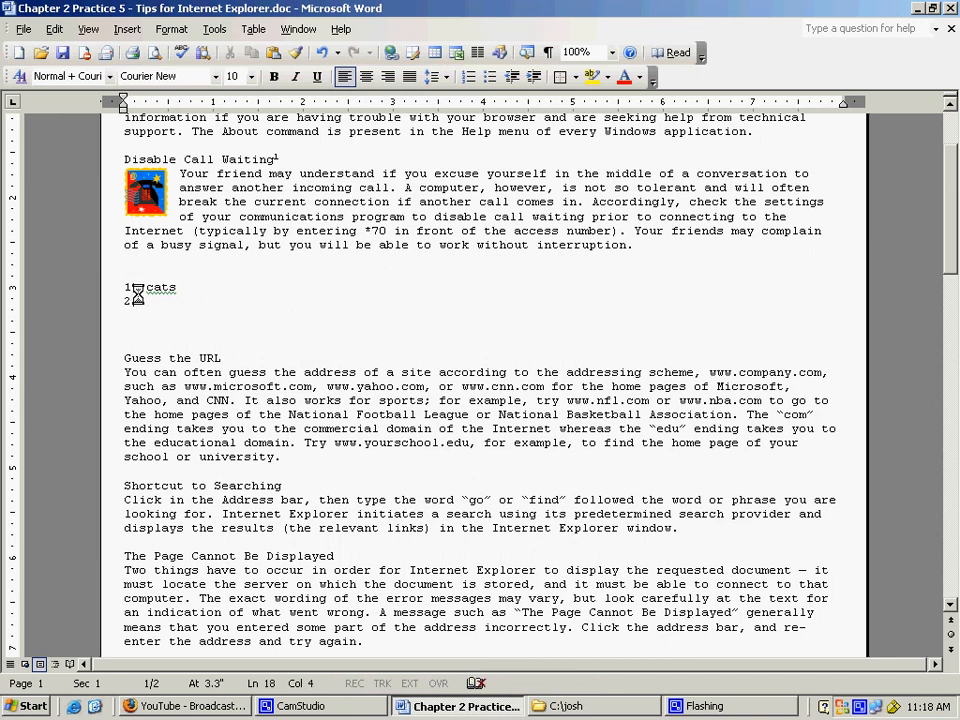
pyautogui.write(' gos')
pyautogui.press('BackSpace')
pyautogui.press('BackSpace')
pyautogui.press('BackSpace')
pyautogui.write('dogs')
pyautogui.press('Return')
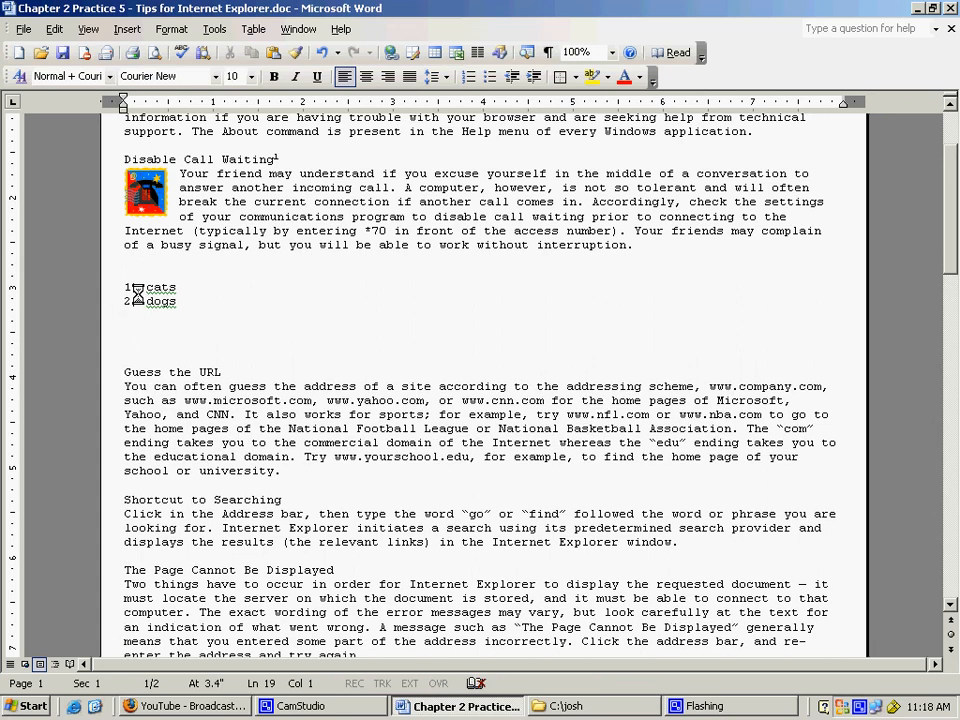
pyautogui.write('3) birds')
pyautogui.press('Return')
pyautogui.press('Return')
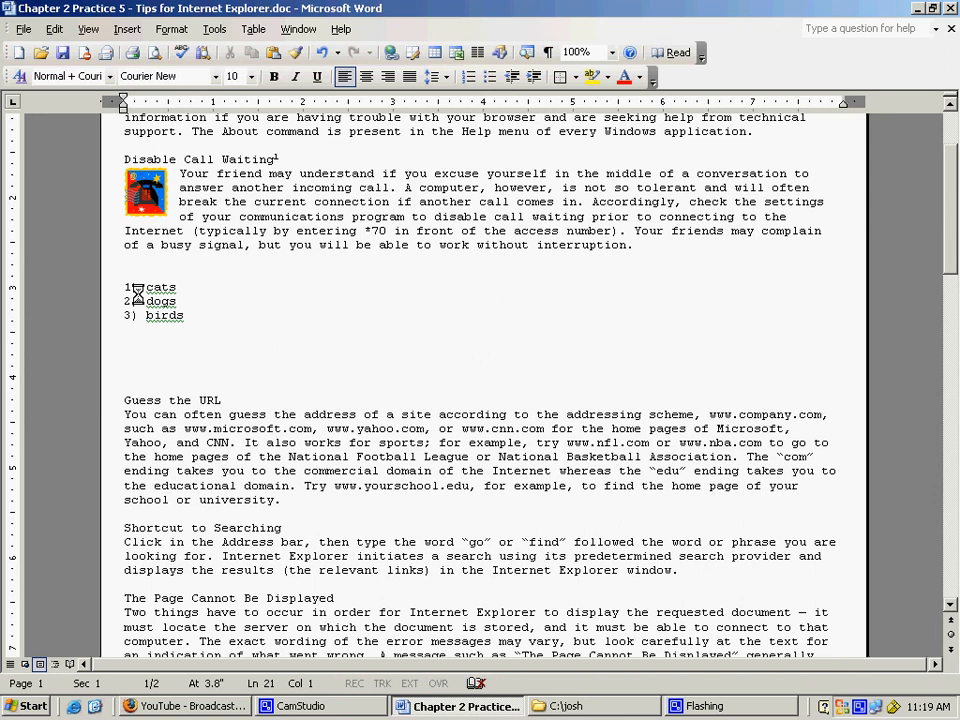
# Step: Enter Cows, Sheep and Pigs on separate lines below the first list and format them as a numbered list
pyautogui.write('Cows')
pyautogui.press('Return')
pyautogui.write('Sheep')
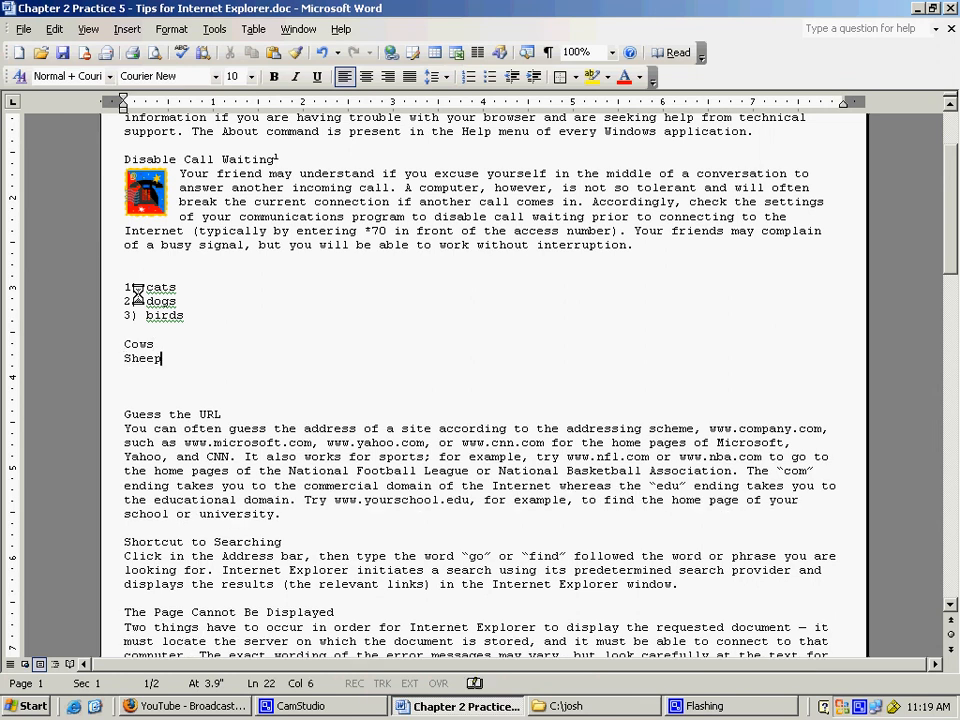
pyautogui.press('Return')
pyautogui.write('Pi')
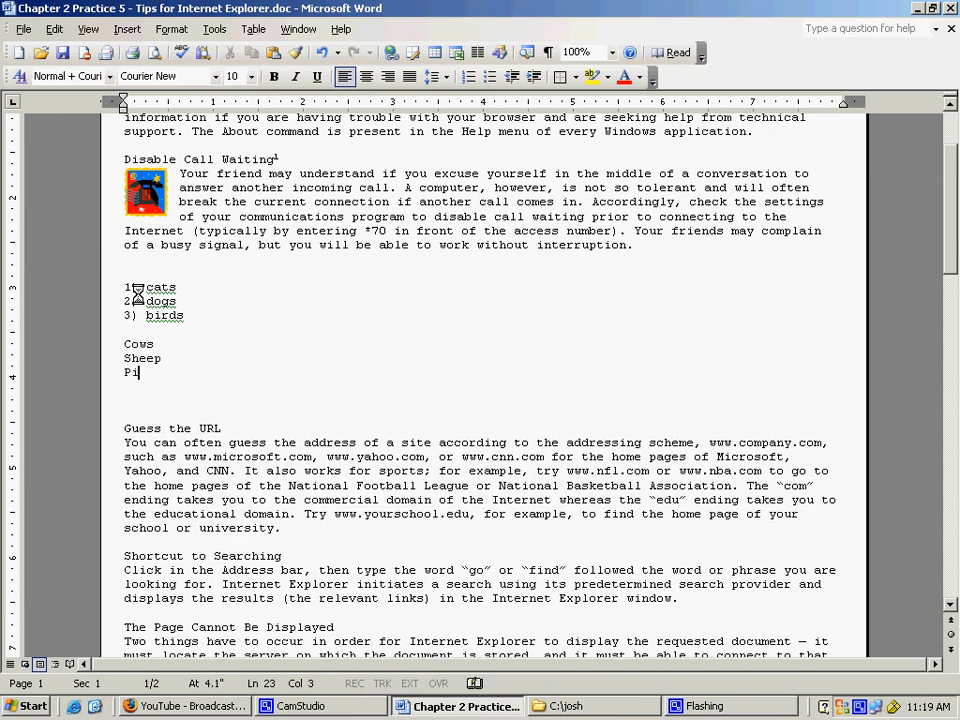
pyautogui.write('gs')
pyautogui.moveTo(158, 373); pyautogui.dragTo(121, 343)
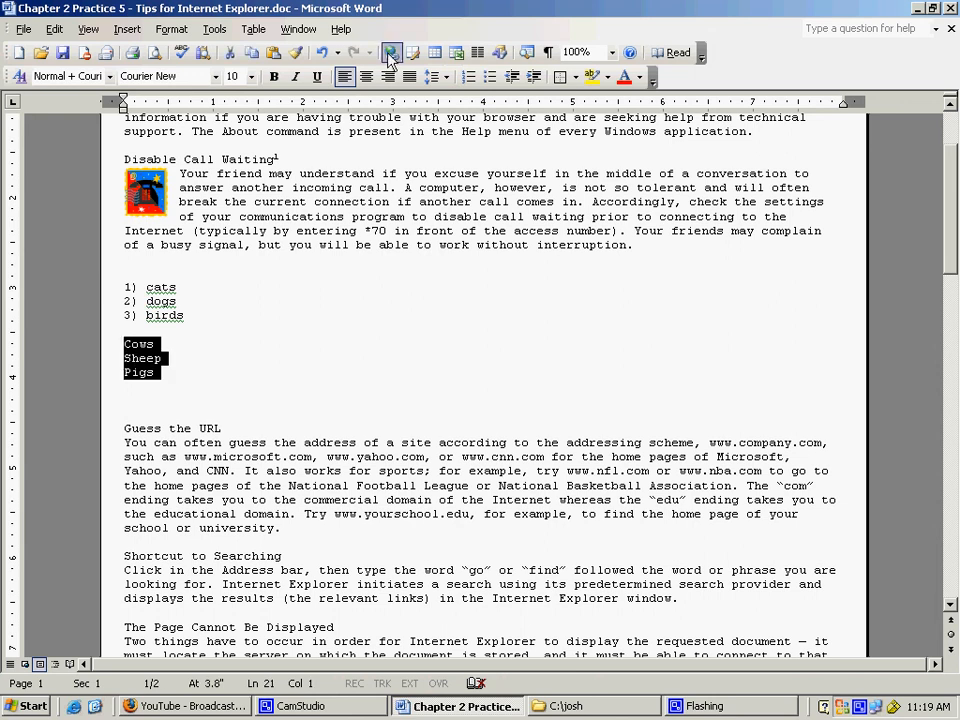
pyautogui.click(468, 77)
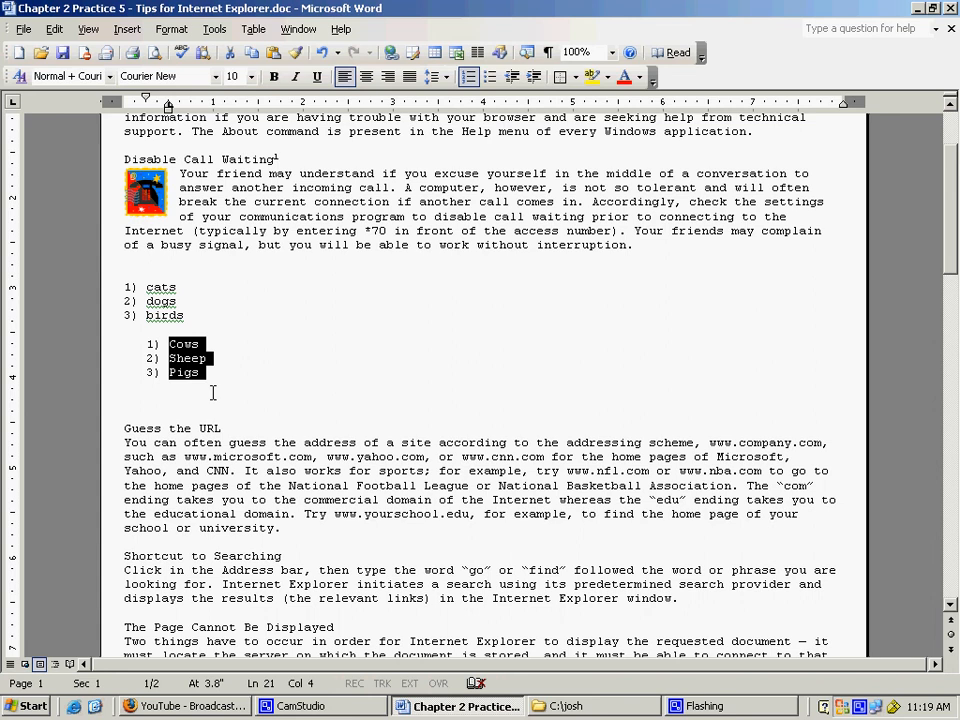
# Step: Sort the Cows, Sheep and Pigs list by paragraphs as text in ascending order, with no header row
pyautogui.click(252, 30)
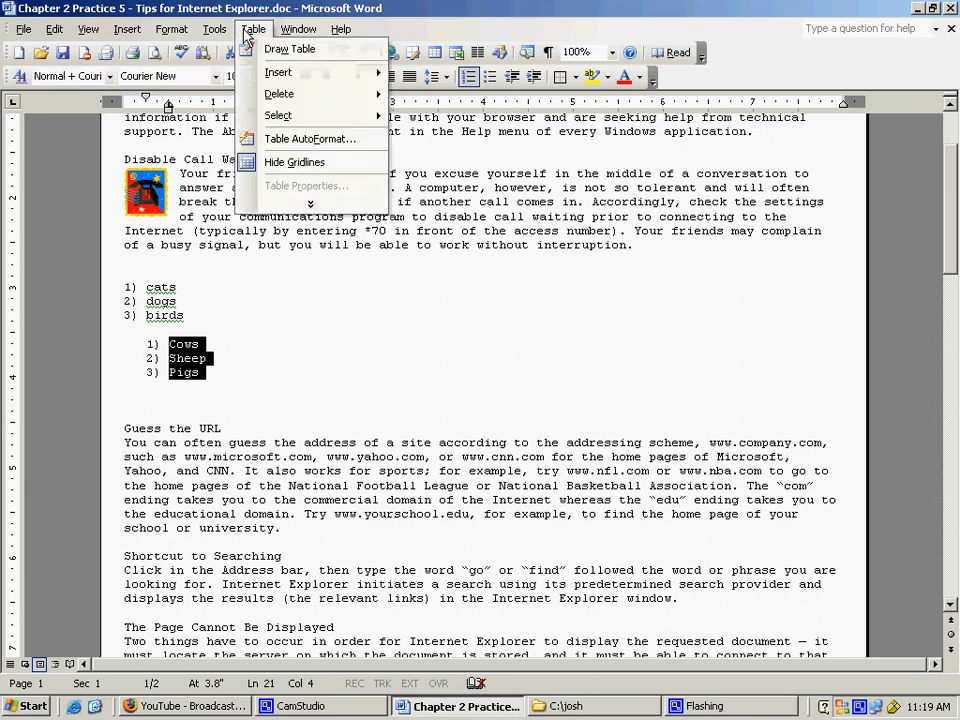
pyautogui.click(310, 204)
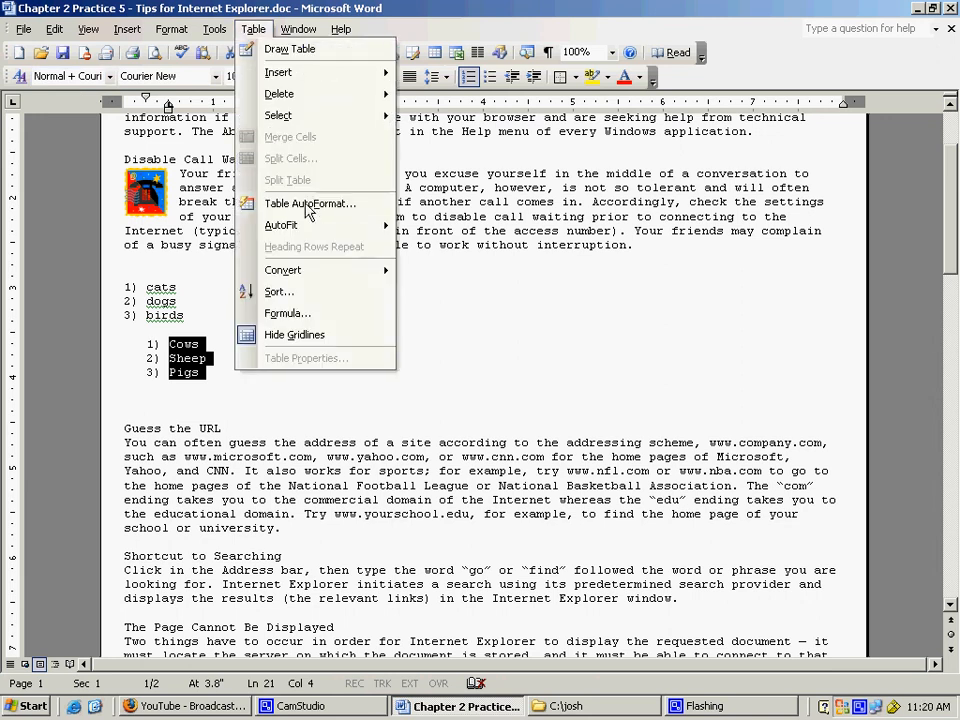
pyautogui.click(310, 292)
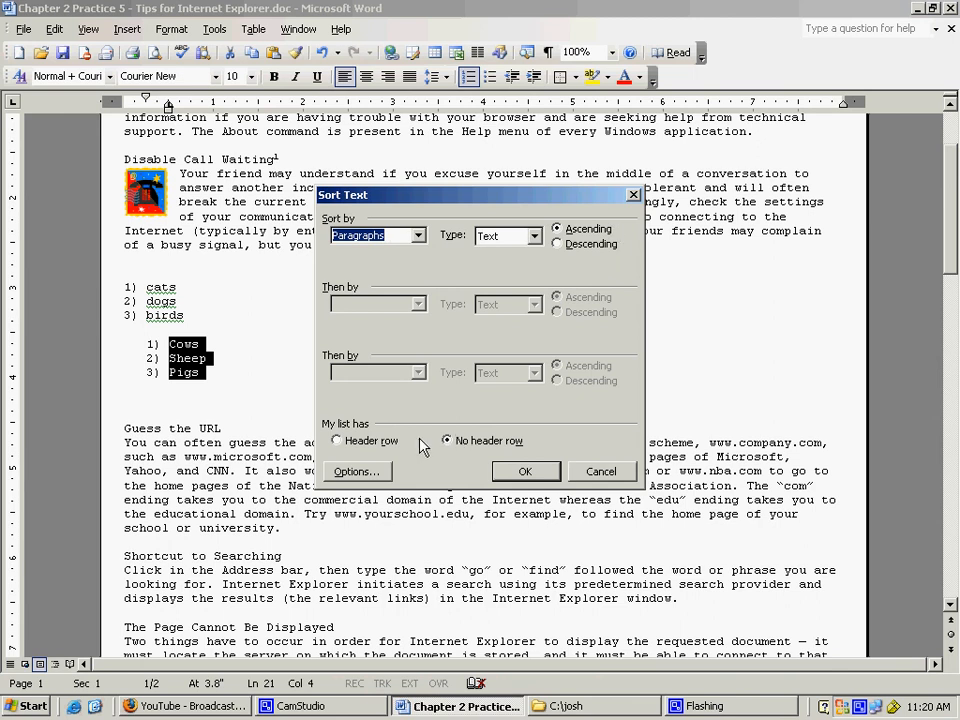
pyautogui.click(519, 474)
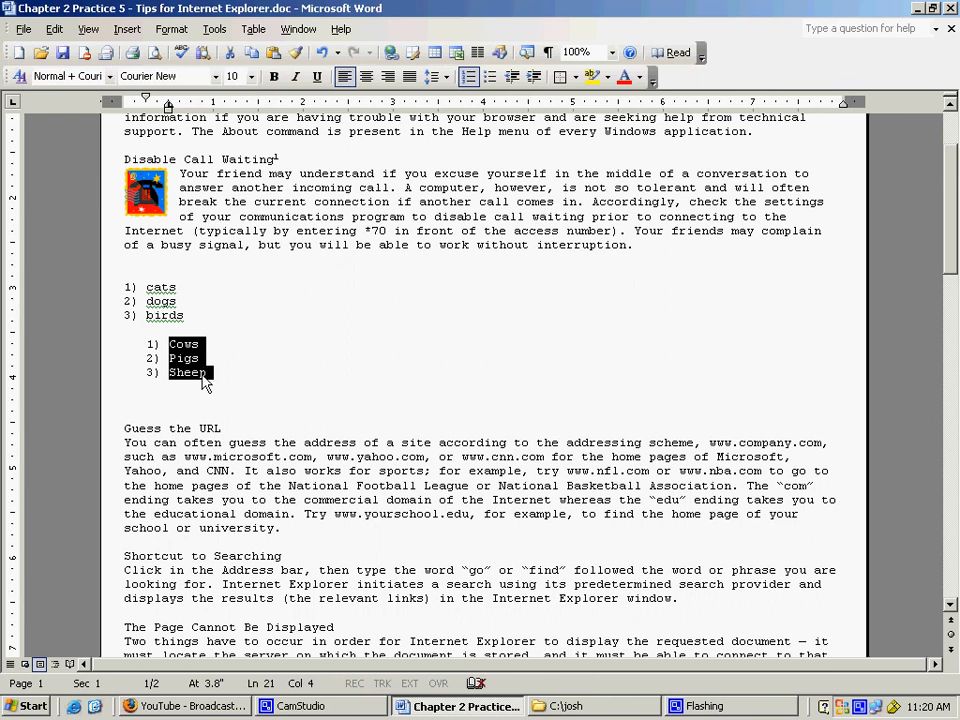
# Step: Deselect the sorted list and close the document, saving its changes
pyautogui.click(231, 431)
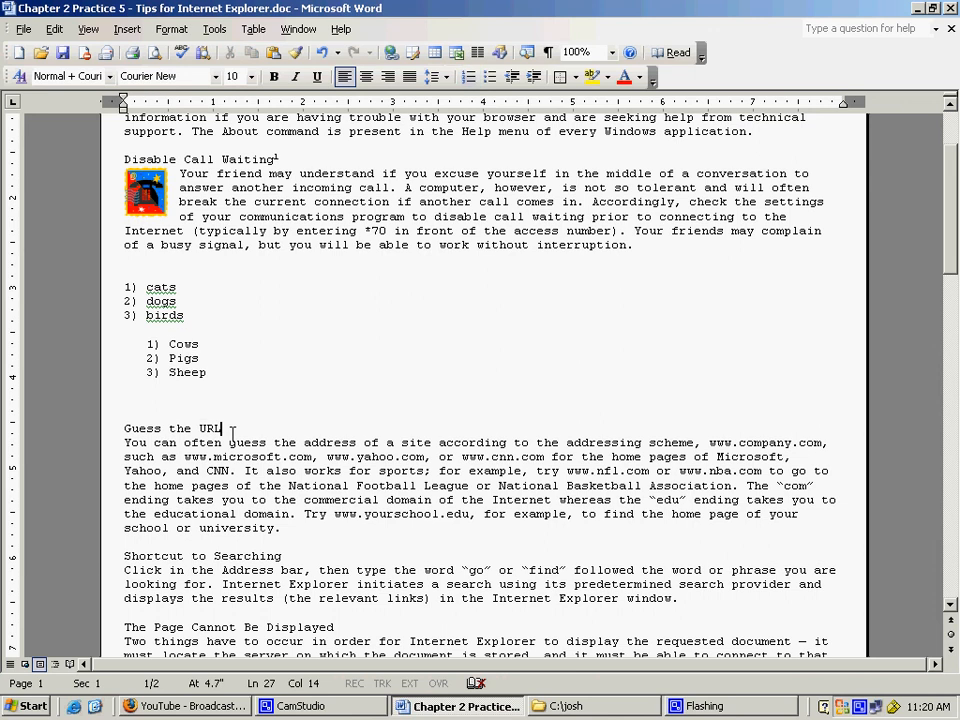
pyautogui.click(951, 29)
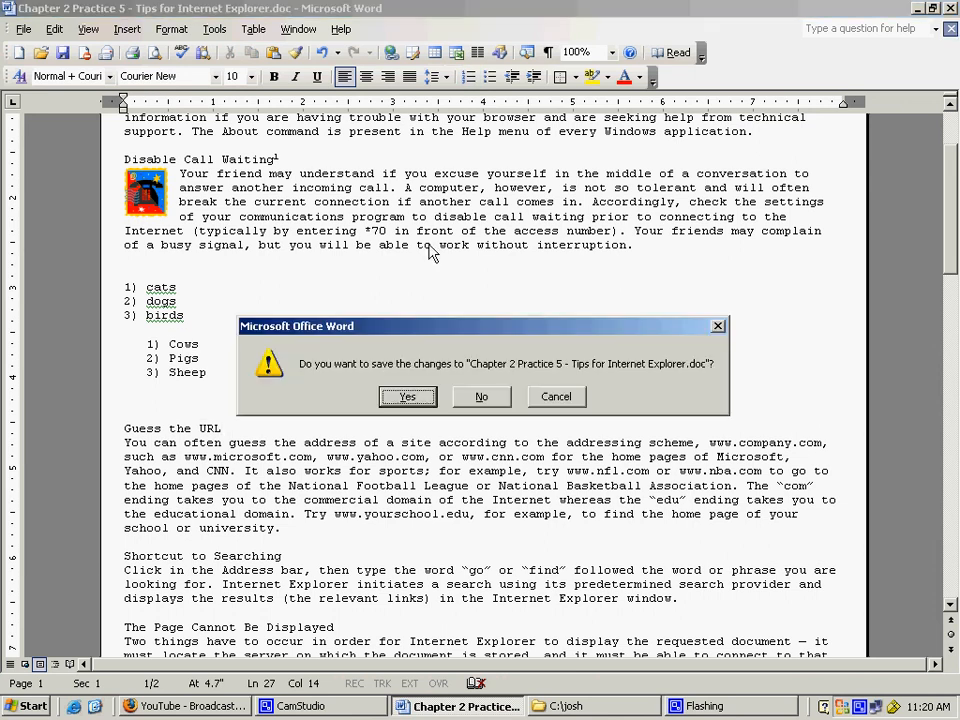
pyautogui.click(388, 393)
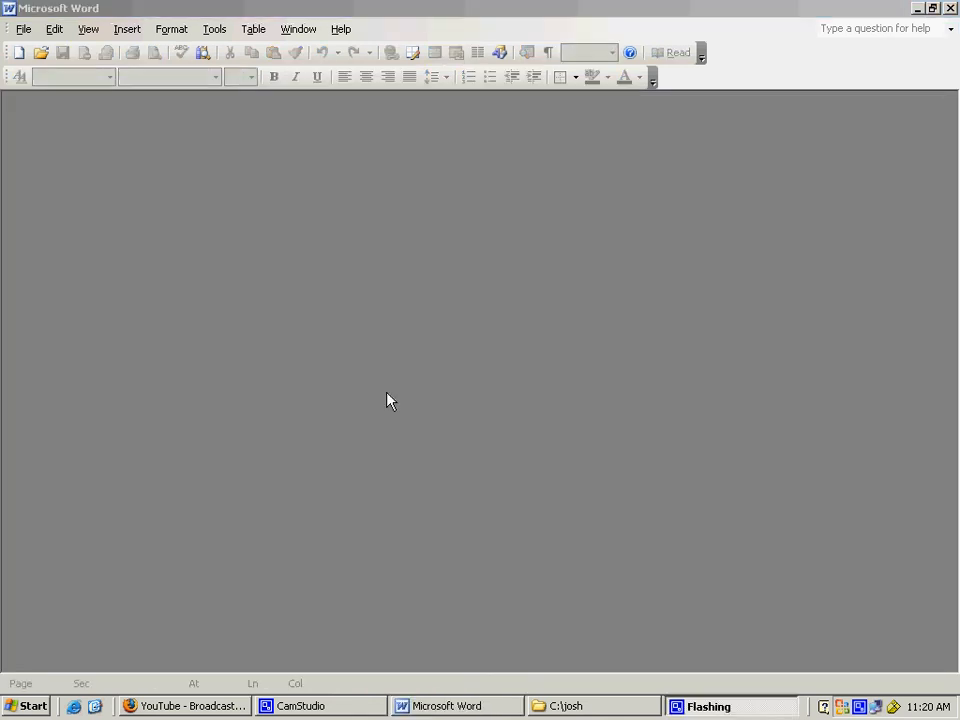